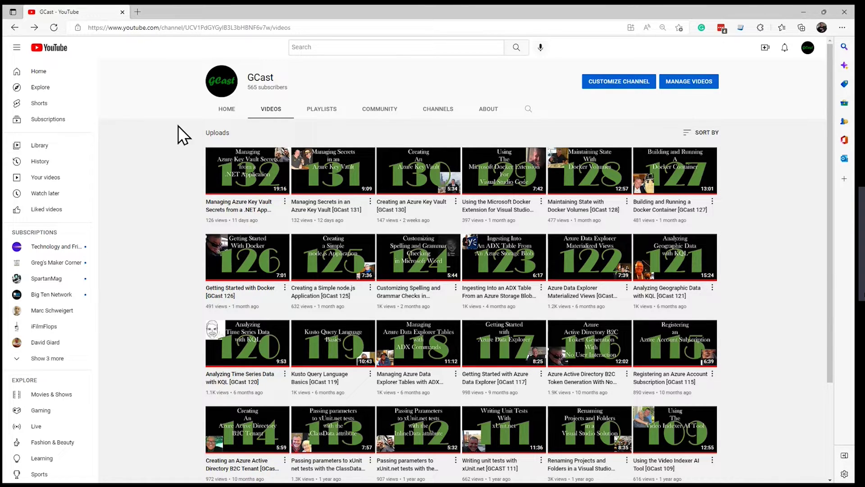
# Step: Add a new Edge profile from the profile menu, opening a fresh welcome window
pyautogui.click(821, 26)
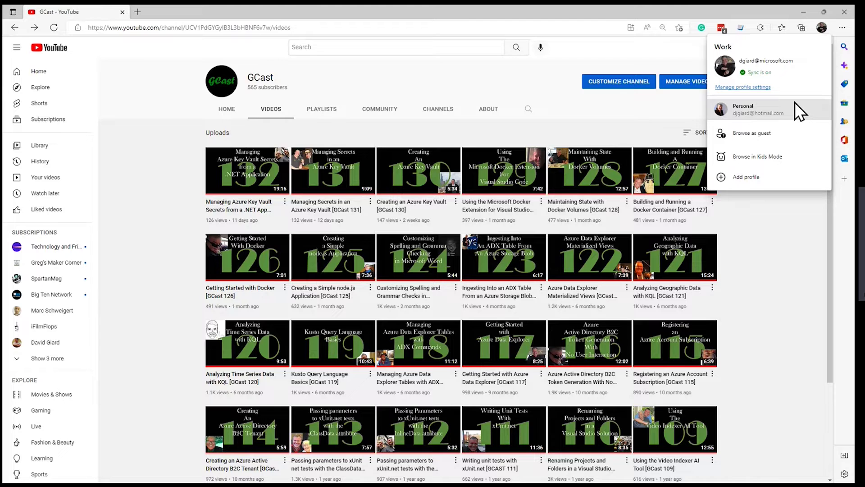
pyautogui.click(743, 177)
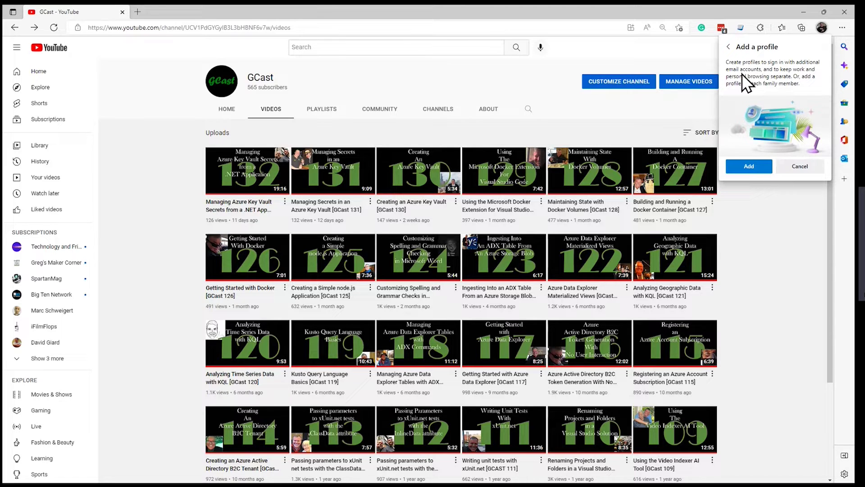
pyautogui.click(754, 167)
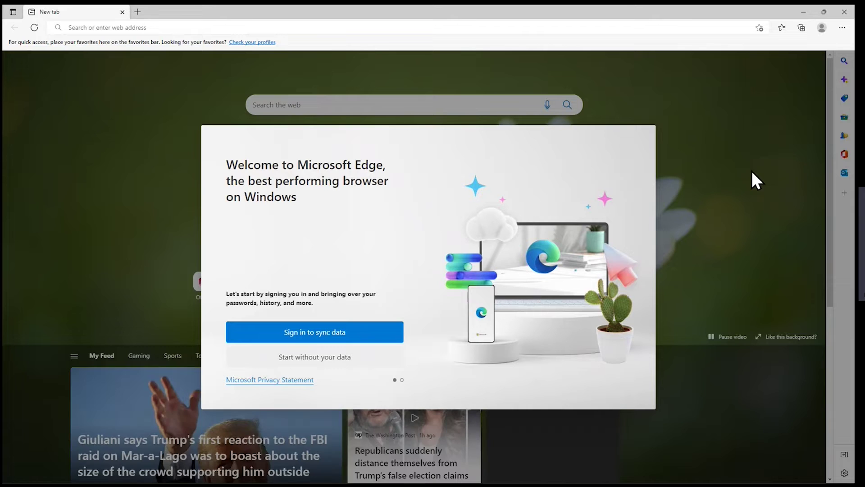
# Step: Sign the new profile in to sync data using a different Microsoft account's e-mail address
pyautogui.click(316, 331)
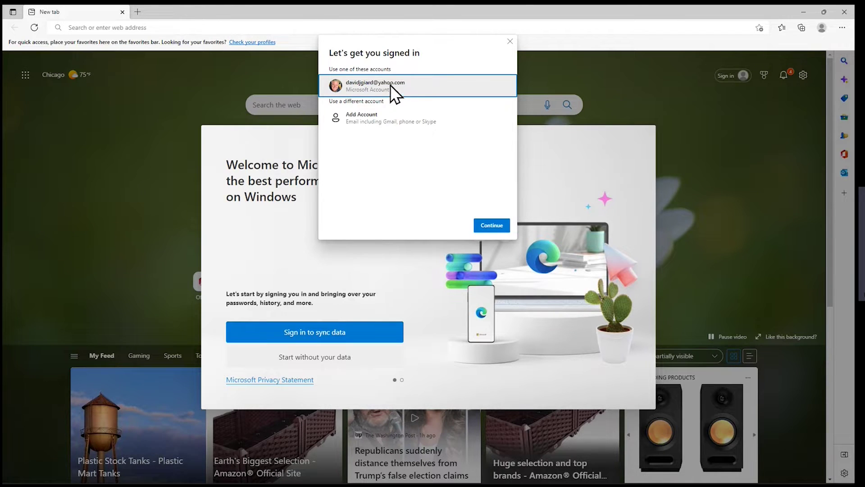
pyautogui.click(383, 119)
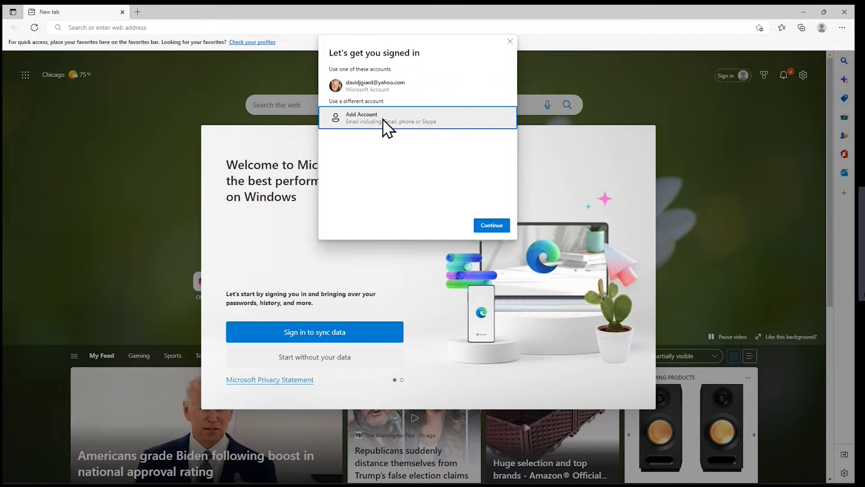
pyautogui.click(492, 226)
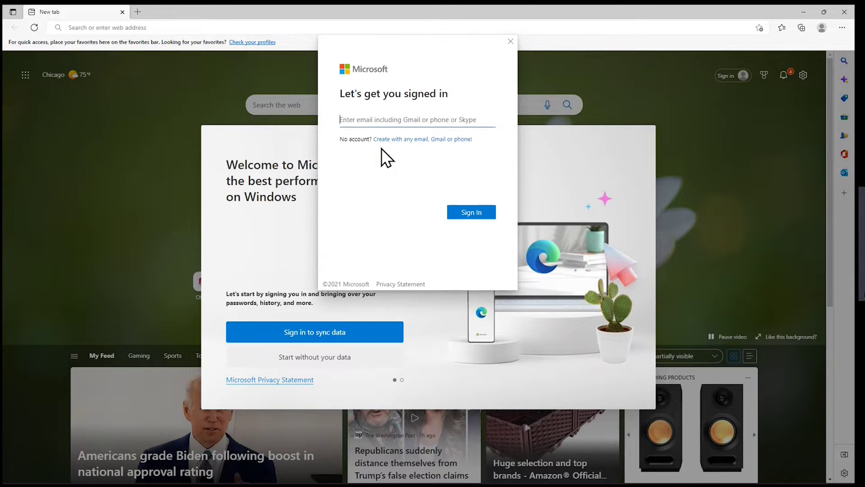
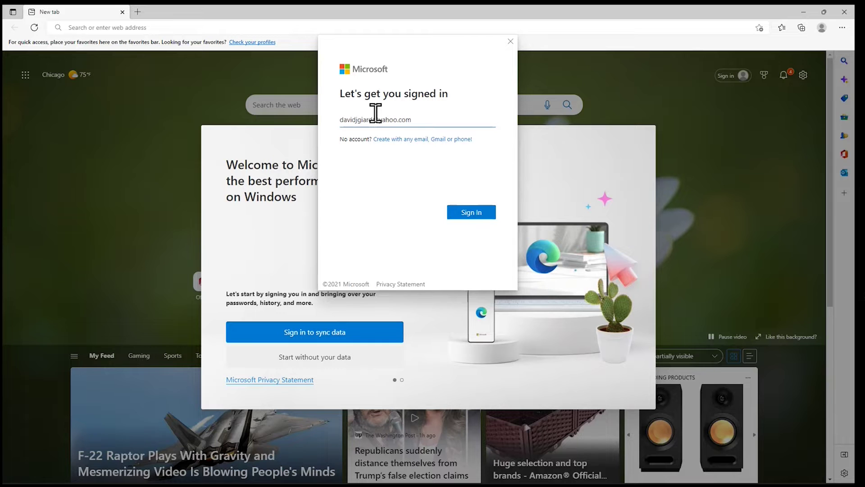
pyautogui.click(465, 215)
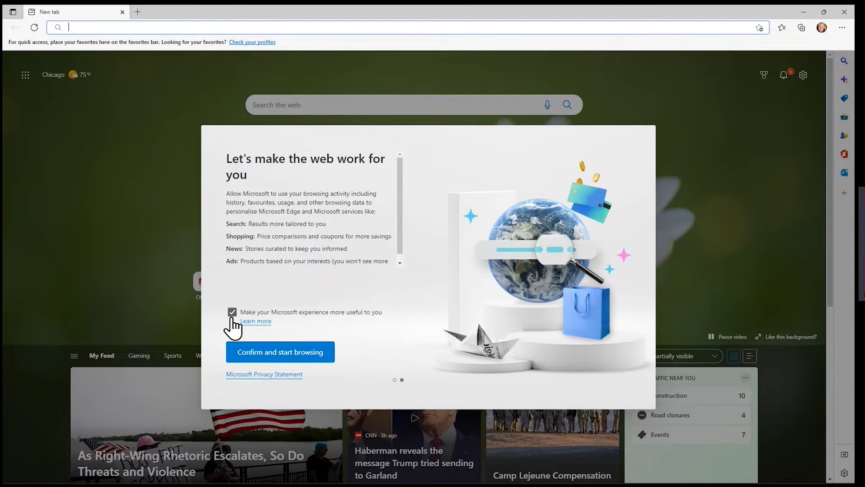
# Step: Accept personalisation and decline joining Microsoft Rewards
pyautogui.click(279, 355)
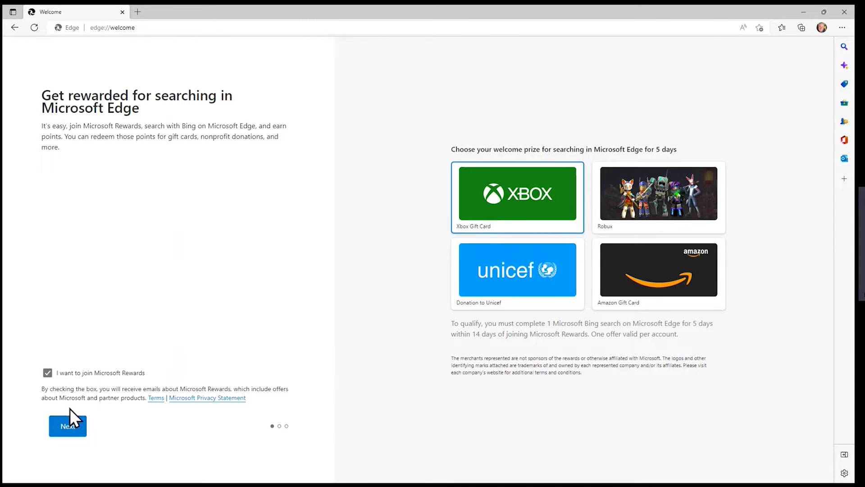
pyautogui.click(48, 374)
pyautogui.click(68, 428)
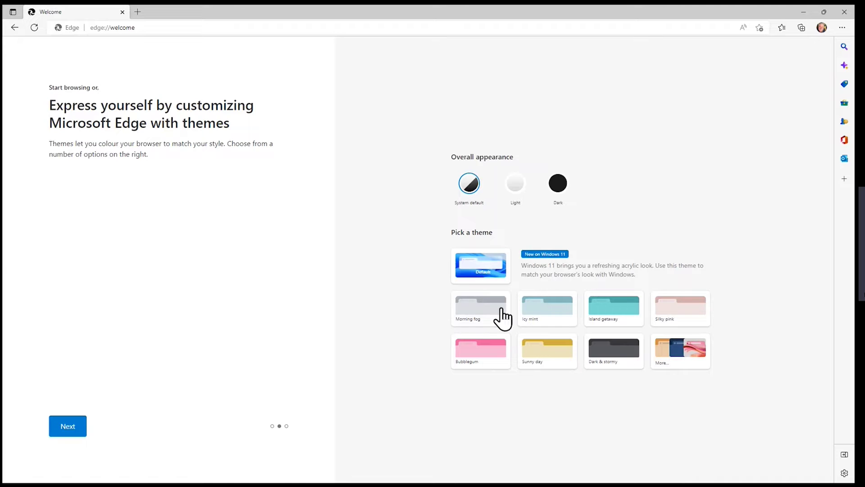
# Step: Apply the Island getaway theme and finish the welcome setup
pyautogui.click(606, 316)
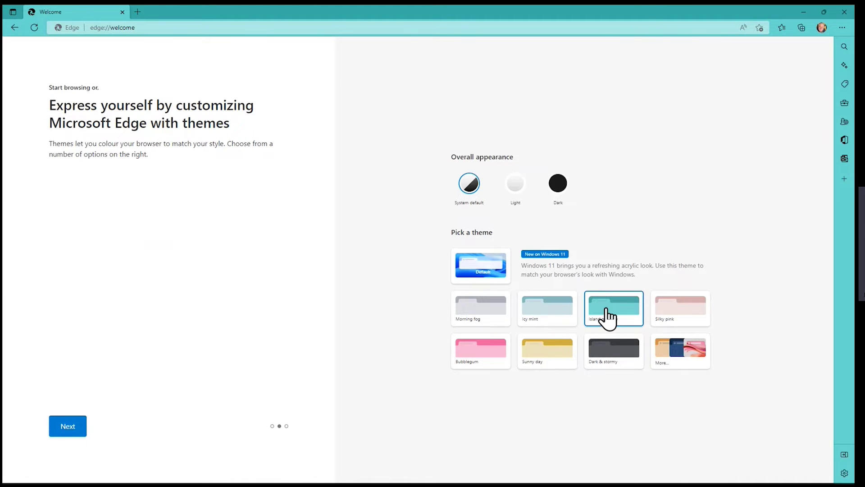
pyautogui.click(76, 428)
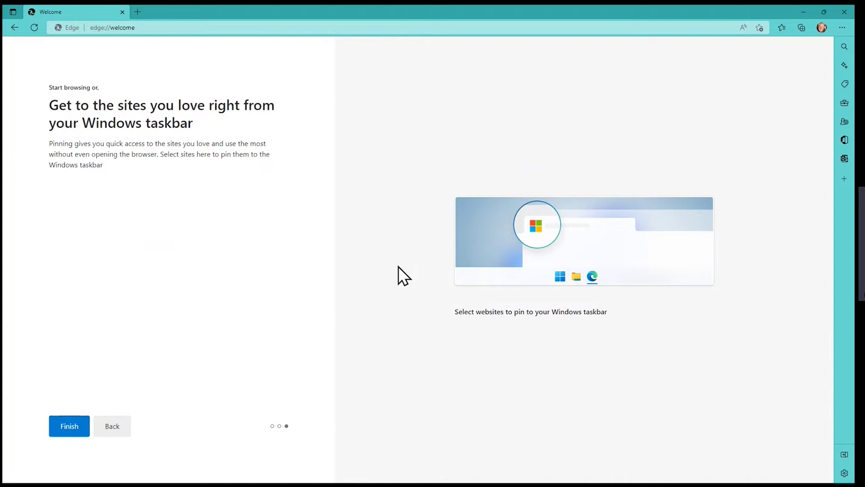
pyautogui.click(76, 428)
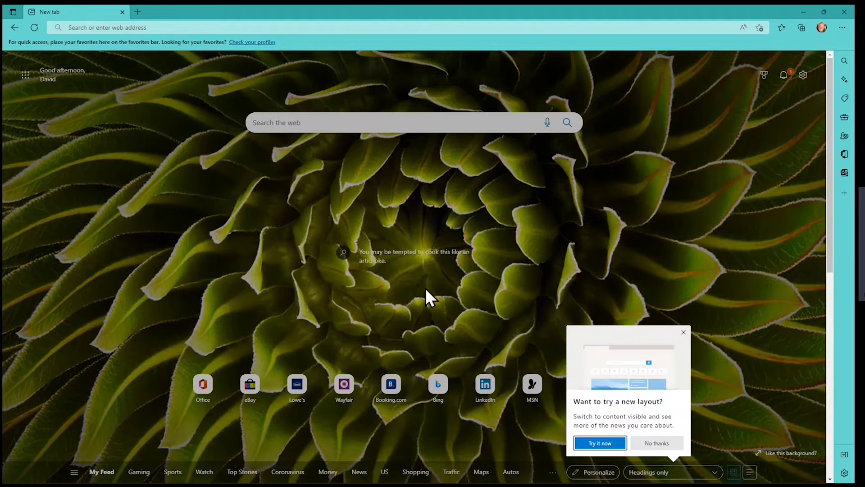
# Step: Dismiss the new-layout suggestion, check the profiles list, and open the Settings and more menu
pyautogui.click(683, 332)
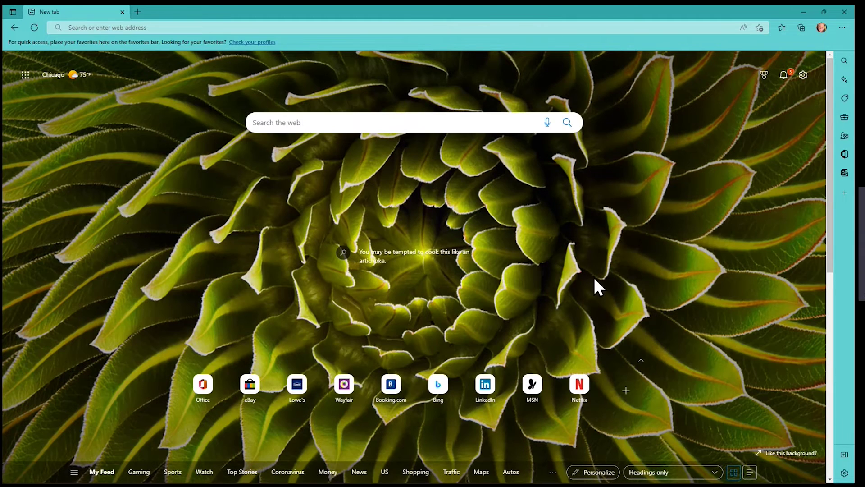
pyautogui.click(823, 29)
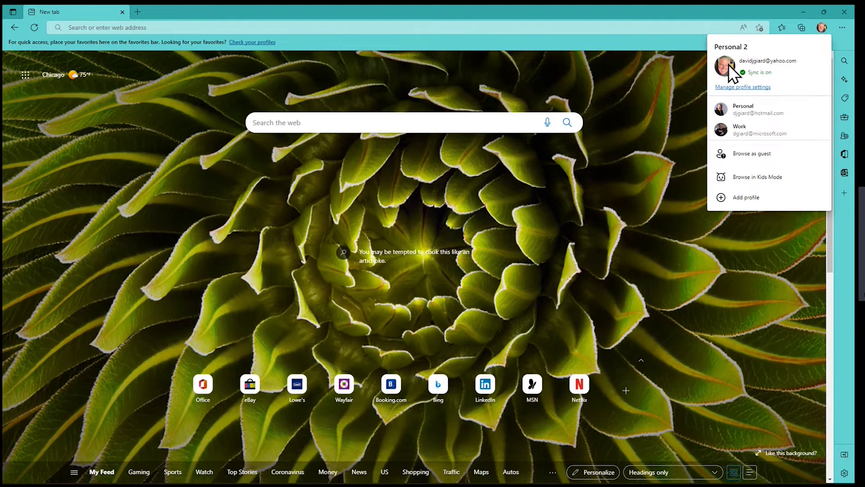
pyautogui.click(669, 72)
pyautogui.click(822, 29)
pyautogui.click(677, 86)
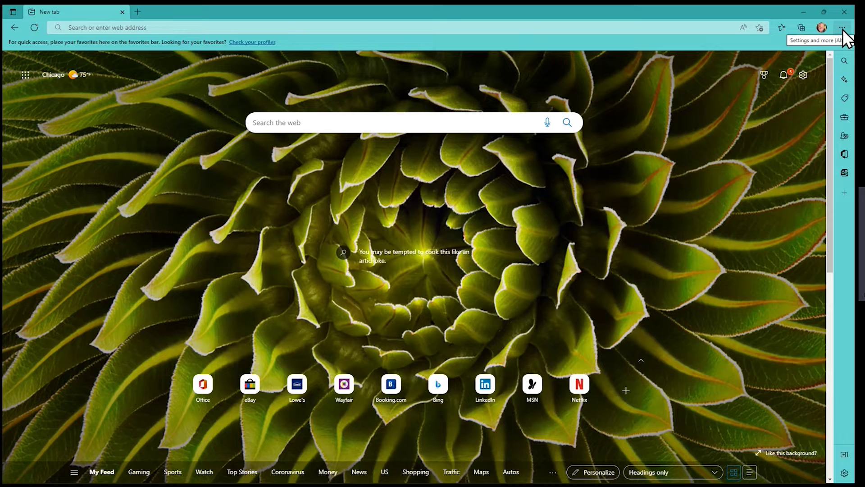
pyautogui.click(842, 29)
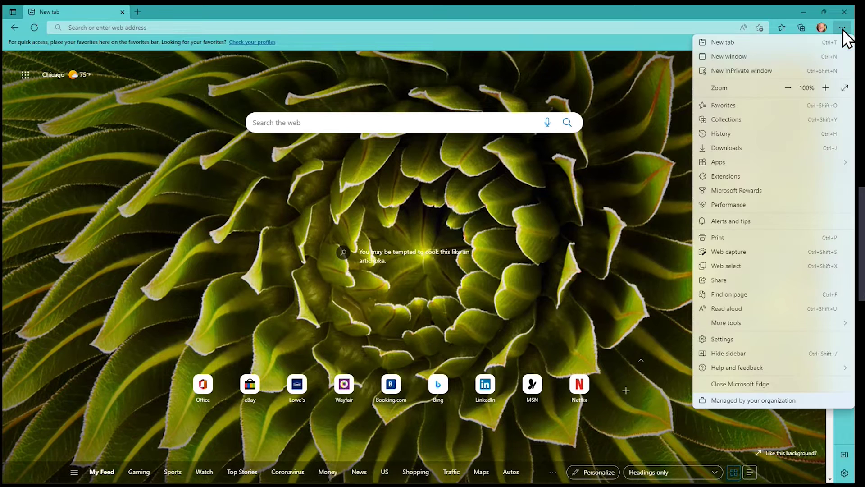
# Step: Go to Profiles settings and start editing the Personal 2 profile
pyautogui.click(727, 342)
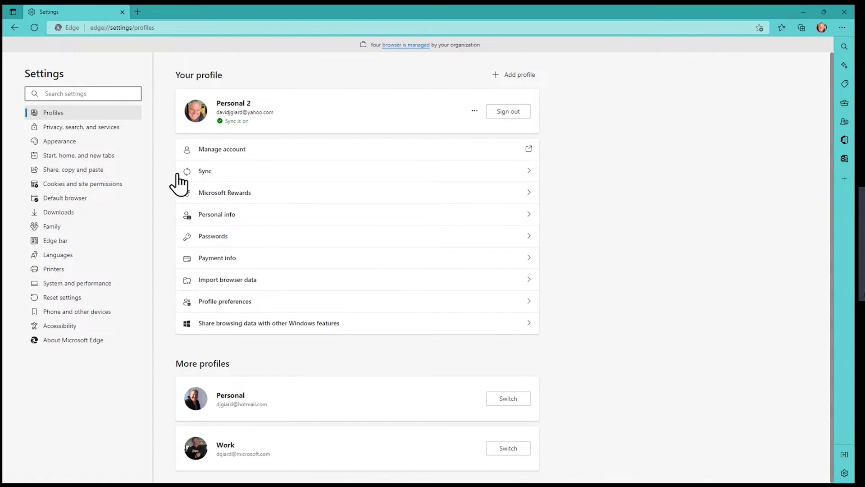
pyautogui.click(57, 114)
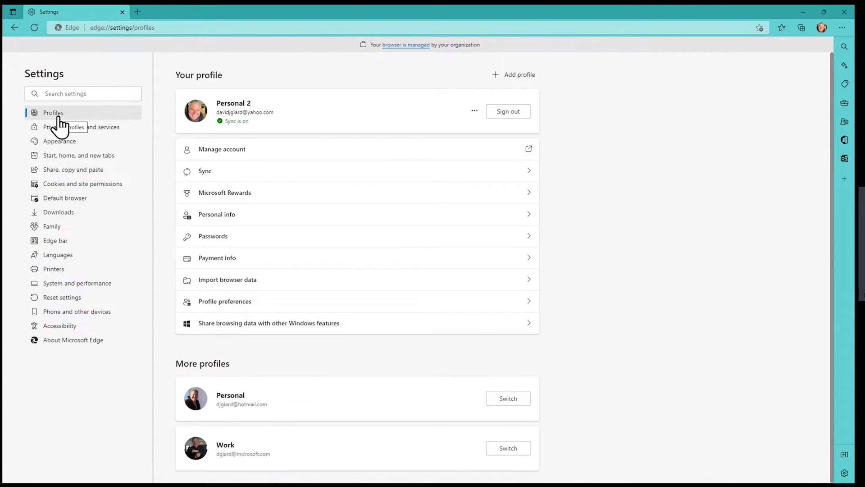
pyautogui.click(474, 112)
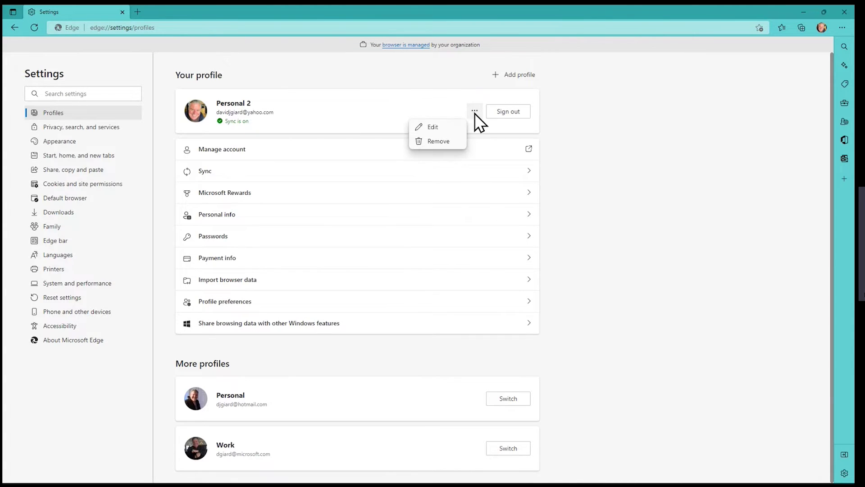
pyautogui.click(456, 126)
# Step: Rename the profile to 'My Awesome Demo GCast profile', save, and reopen its editor
pyautogui.moveTo(378, 240); pyautogui.dragTo(277, 243)
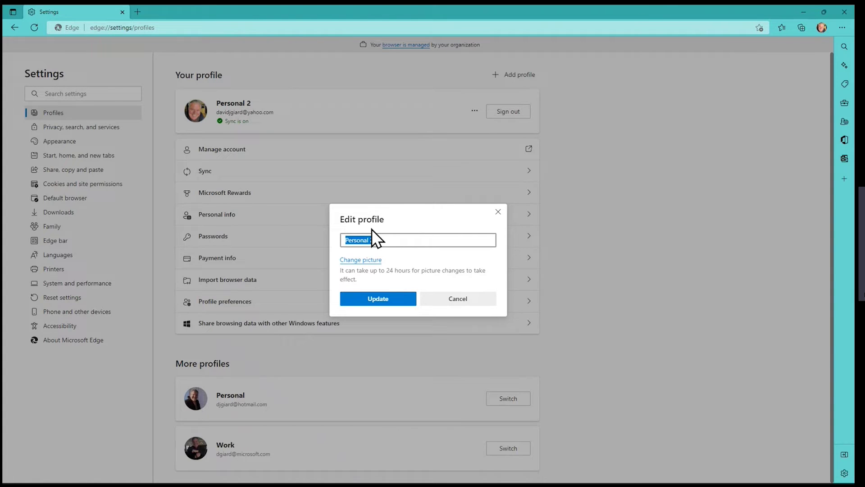
pyautogui.write('My Awes')
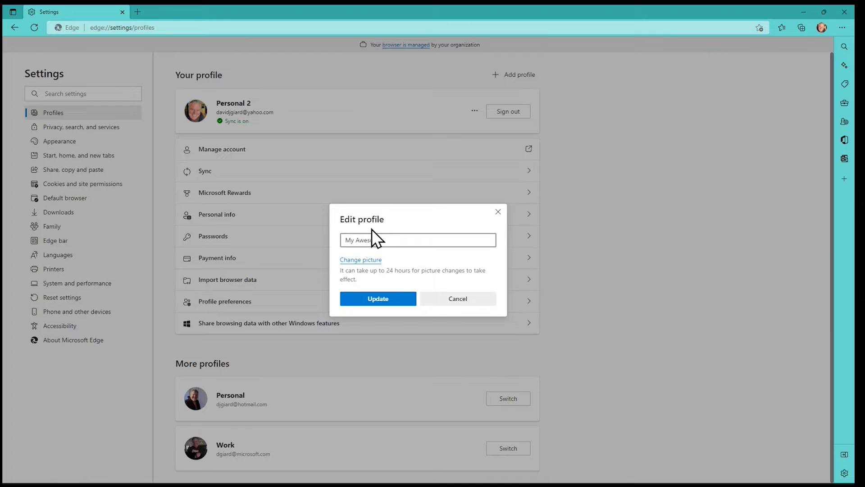
pyautogui.write('ome Demo G')
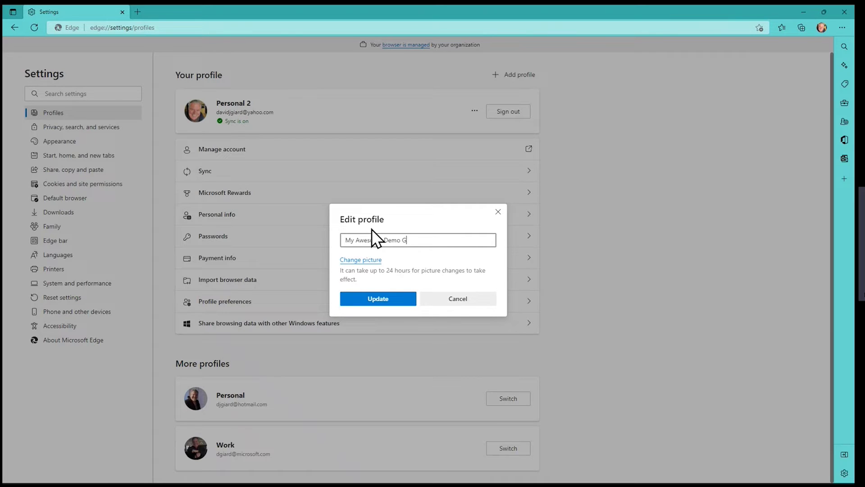
pyautogui.write('Cast profile')
pyautogui.click(400, 300)
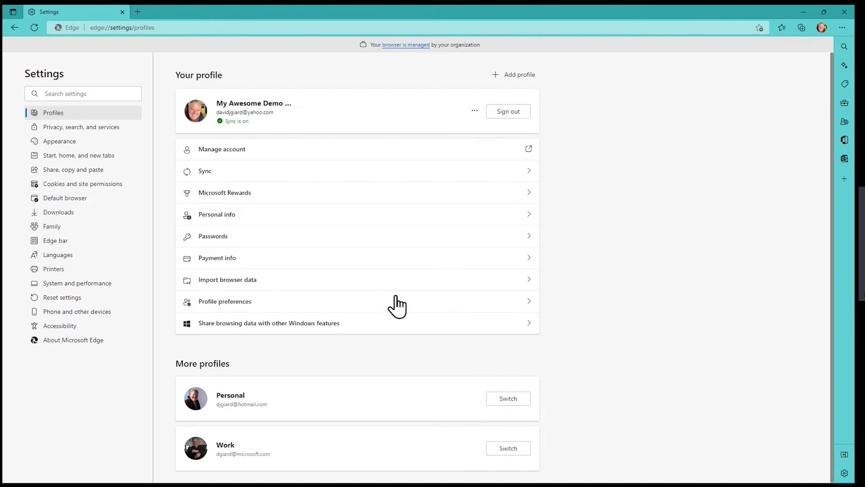
pyautogui.click(473, 112)
pyautogui.click(441, 127)
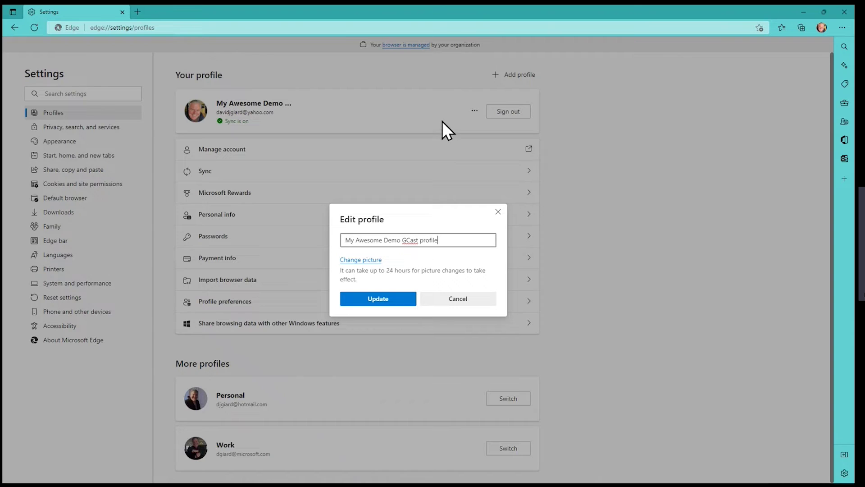
# Step: Add IMG_3448.JPEG from the Pictures folder as the new profile photo
pyautogui.click(361, 260)
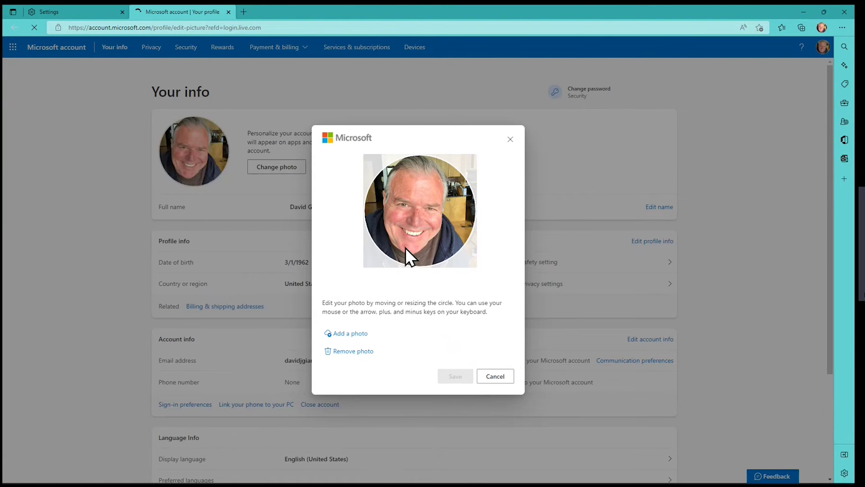
pyautogui.click(361, 334)
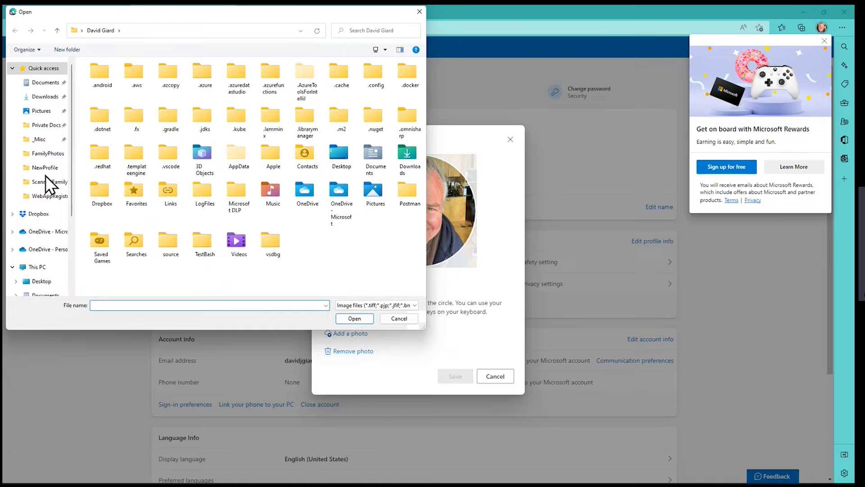
pyautogui.click(55, 112)
pyautogui.doubleClick(100, 103)
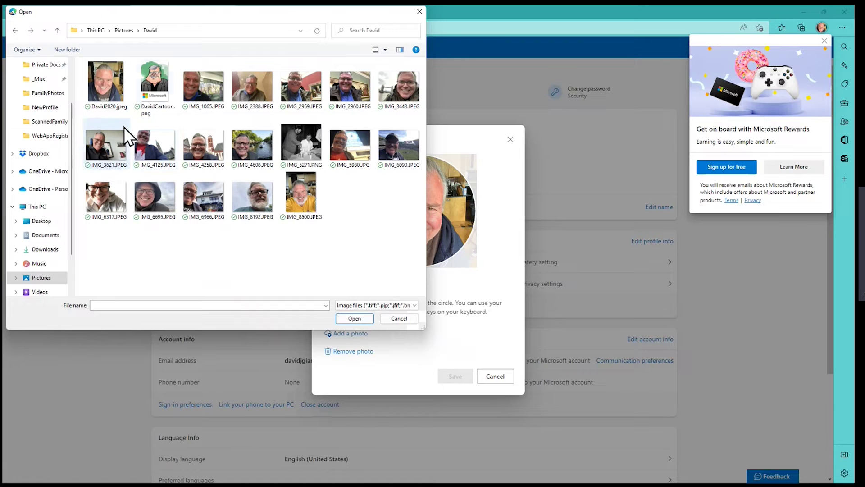
pyautogui.click(390, 108)
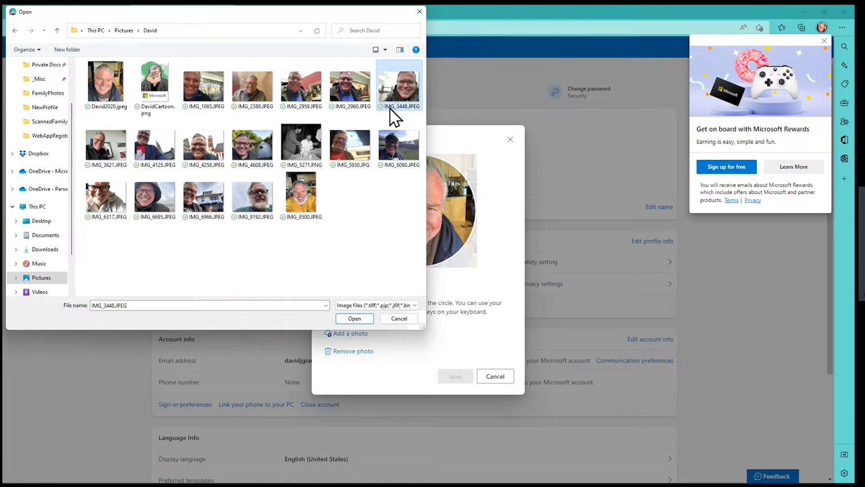
pyautogui.click(355, 317)
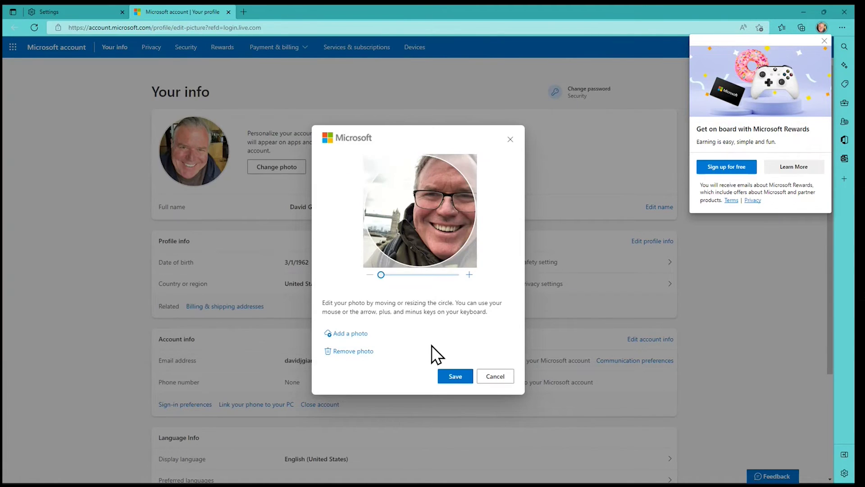
# Step: Zoom in twice, center the face in the crop circle, and save the photo
pyautogui.click(469, 276)
pyautogui.click(469, 276)
pyautogui.moveTo(412, 275); pyautogui.dragTo(408, 276)
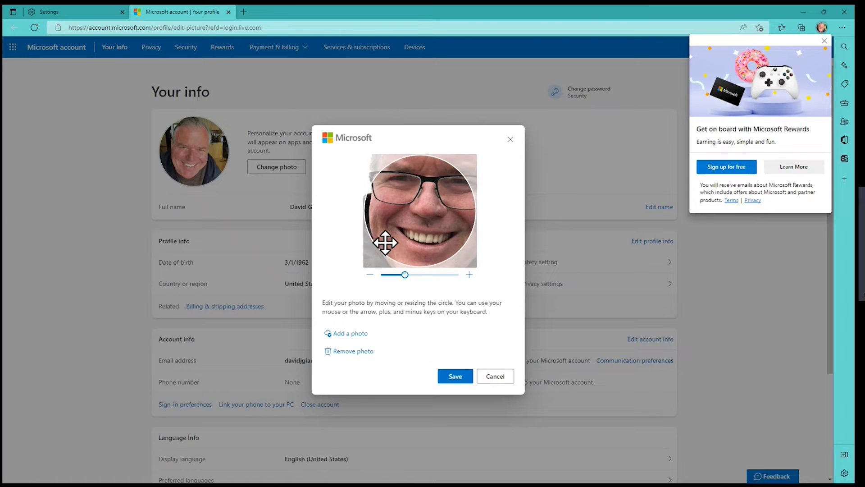
pyautogui.click(465, 378)
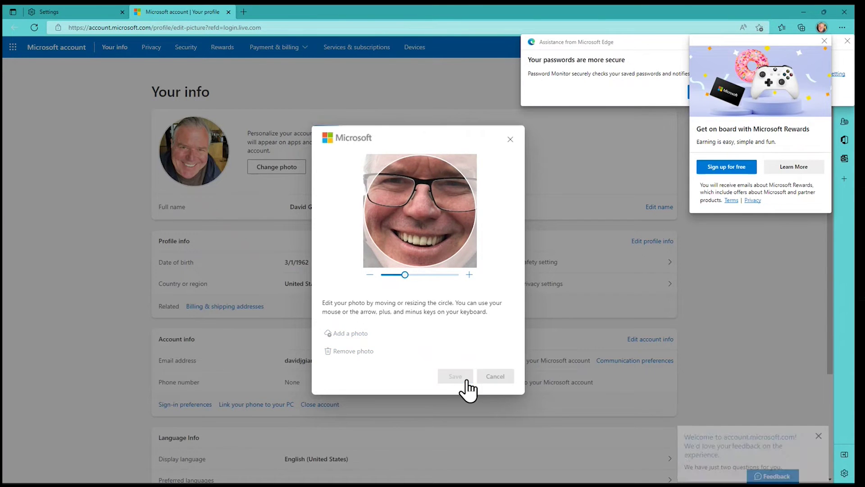
# Step: Dismiss the photo-updated confirmation, Microsoft Rewards pop-up, and password monitor notice
pyautogui.click(496, 380)
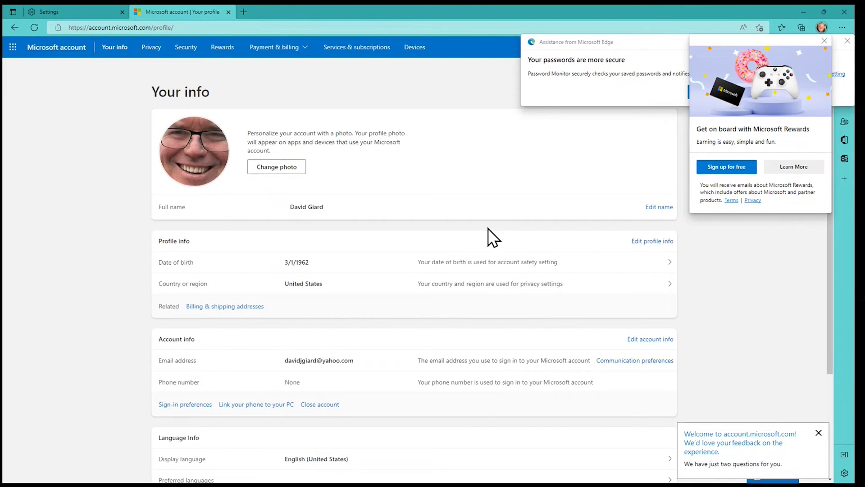
pyautogui.click(825, 41)
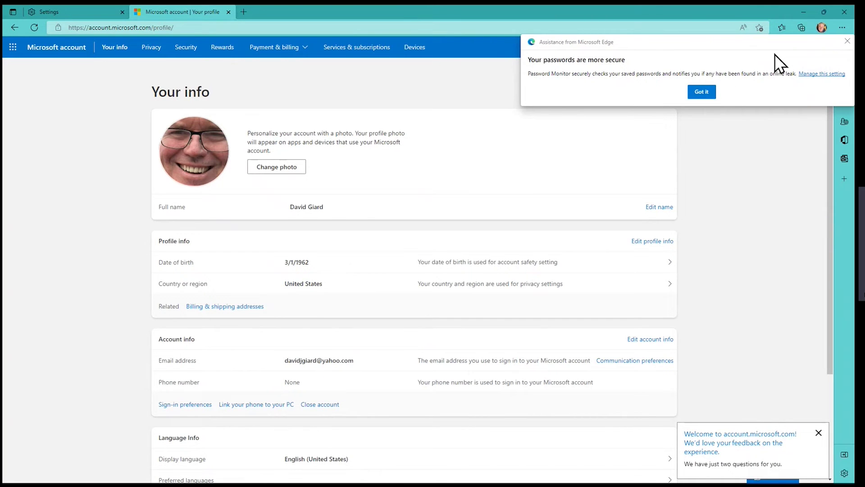
pyautogui.click(848, 42)
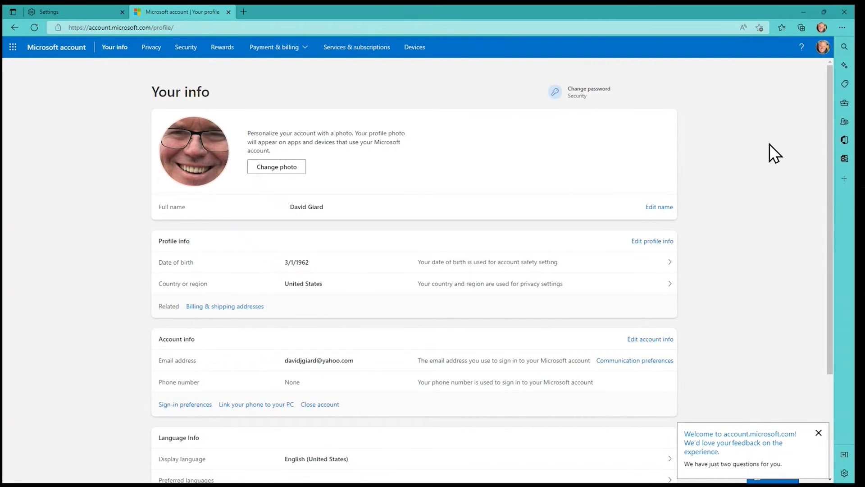
# Step: Close the feedback pop-up, visit the Work profile window, return to the demo profile, and open its main menu
pyautogui.click(819, 433)
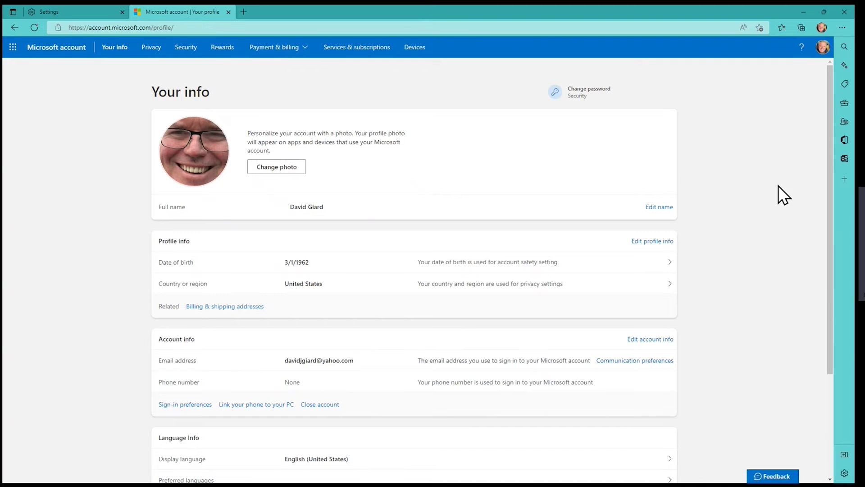
pyautogui.click(821, 28)
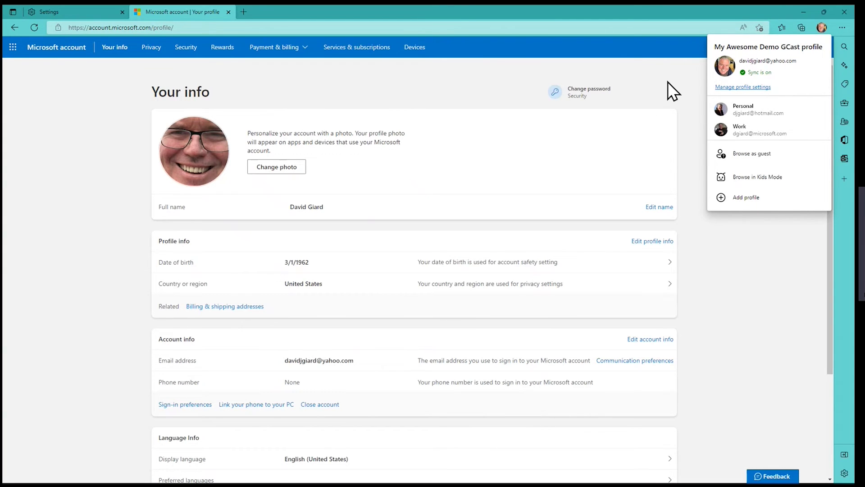
pyautogui.click(741, 130)
pyautogui.click(823, 28)
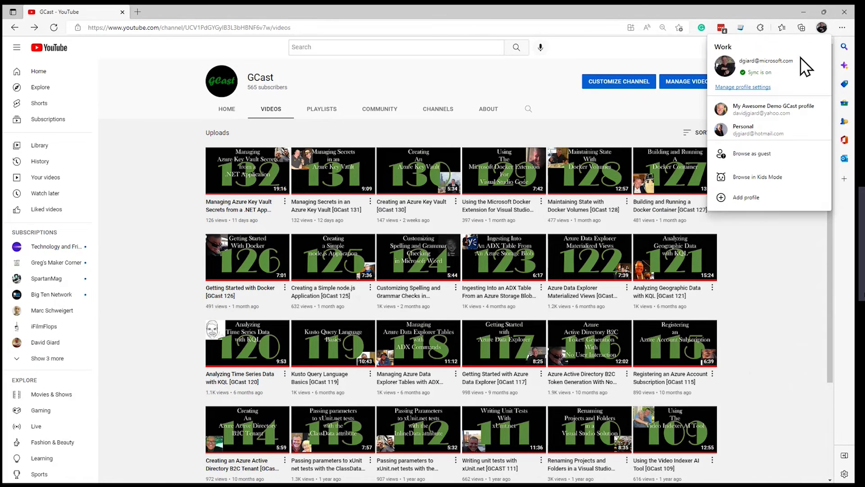
pyautogui.click(781, 114)
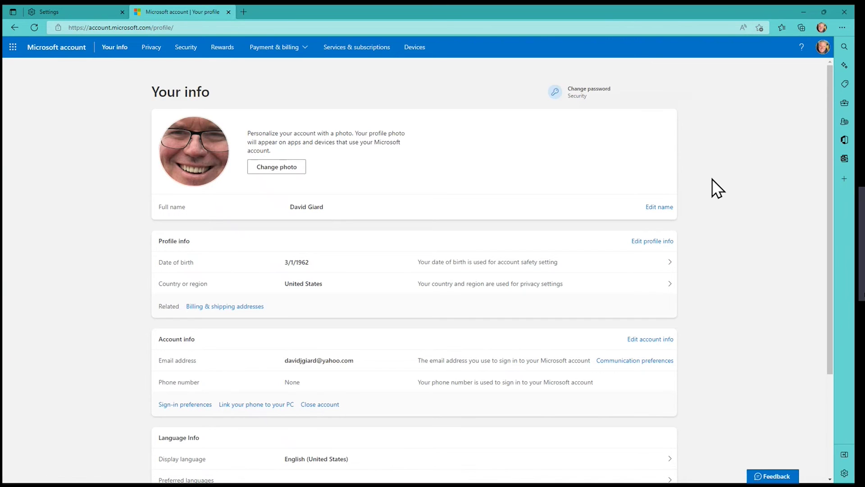
pyautogui.click(842, 28)
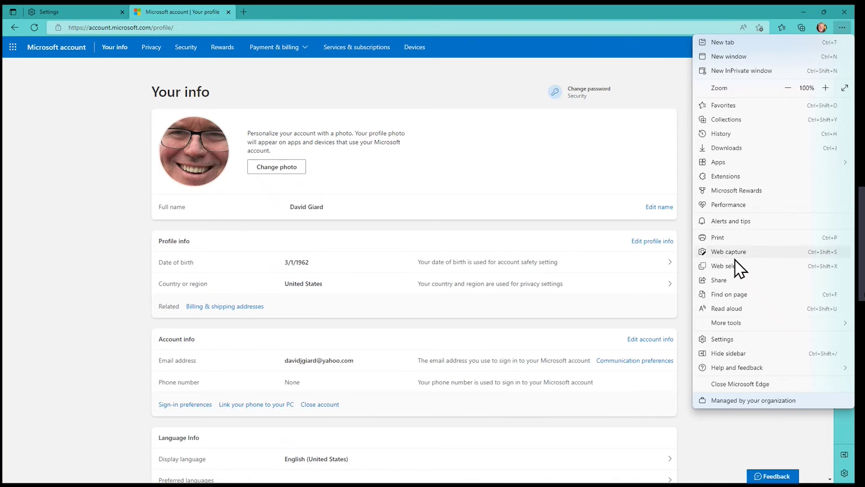
# Step: Remove the My Awesome Demo GCast profile from Profiles settings and confirm the removal
pyautogui.click(728, 338)
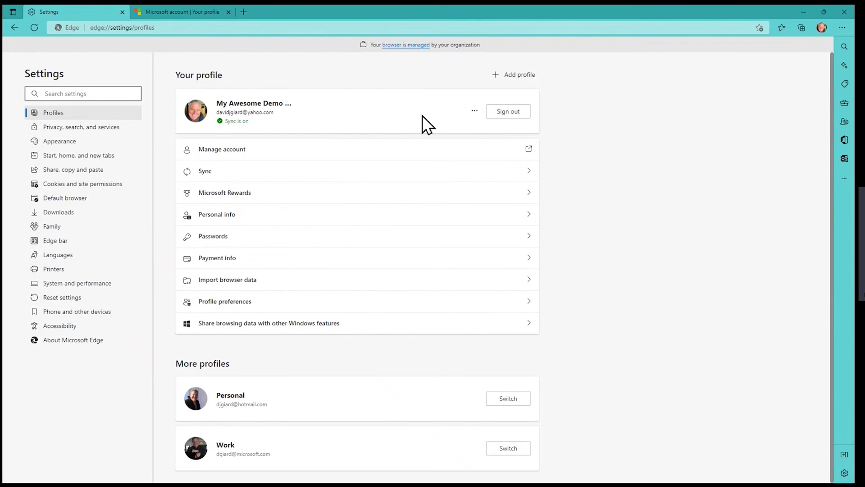
pyautogui.click(475, 111)
pyautogui.click(441, 142)
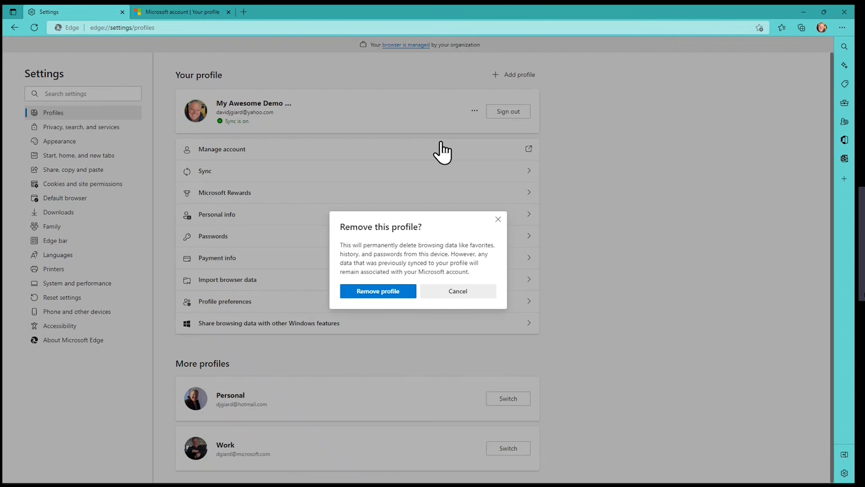
pyautogui.click(378, 291)
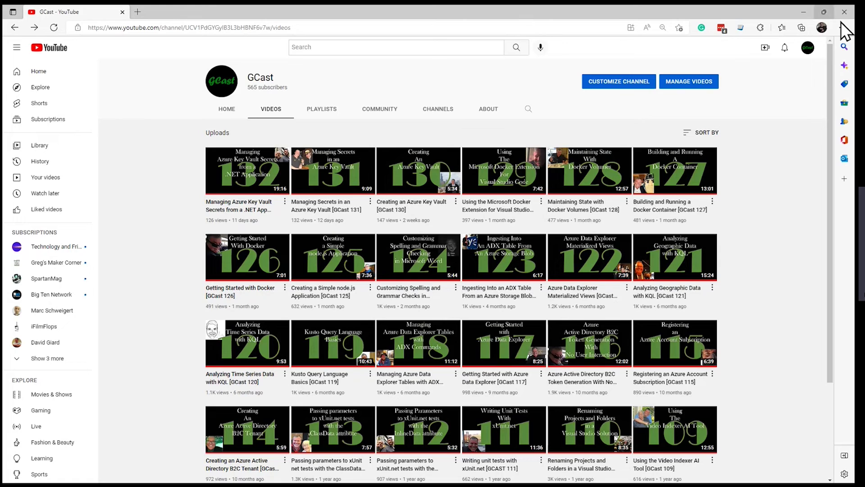
pyautogui.click(820, 27)
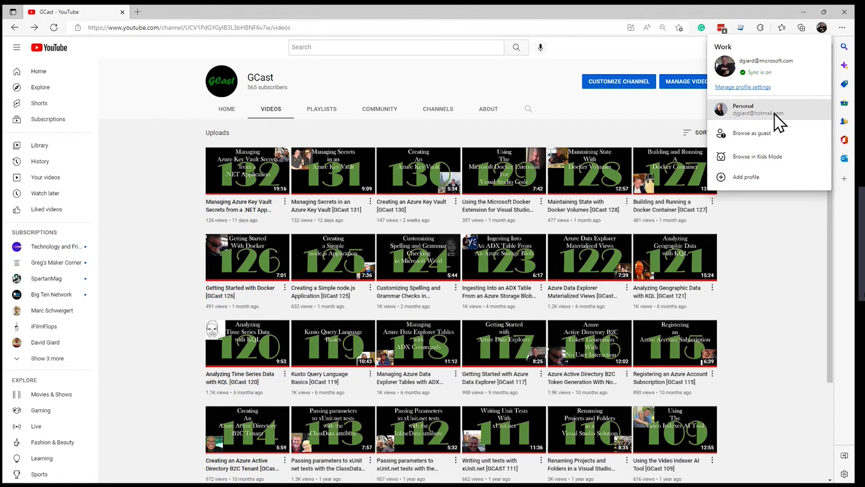
pyautogui.click(784, 246)
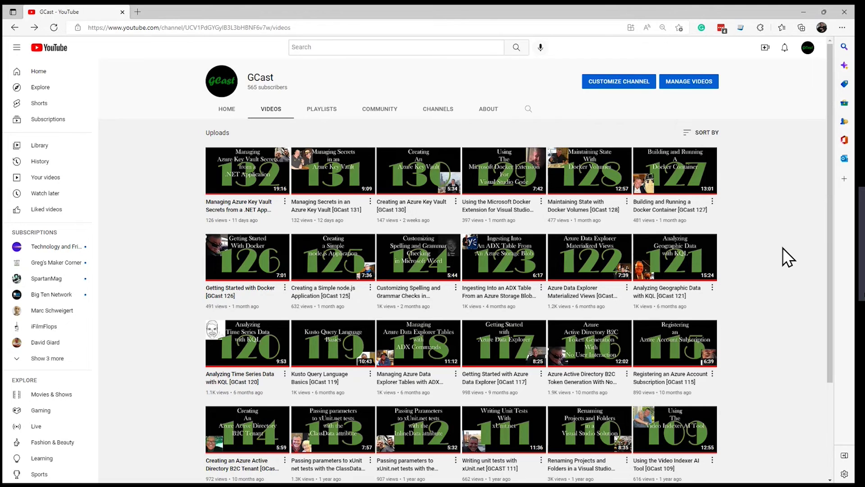
pyautogui.click(841, 28)
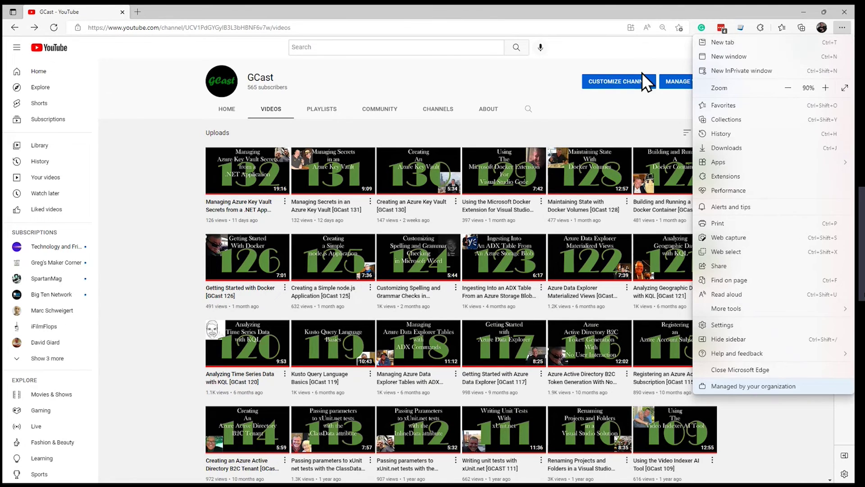